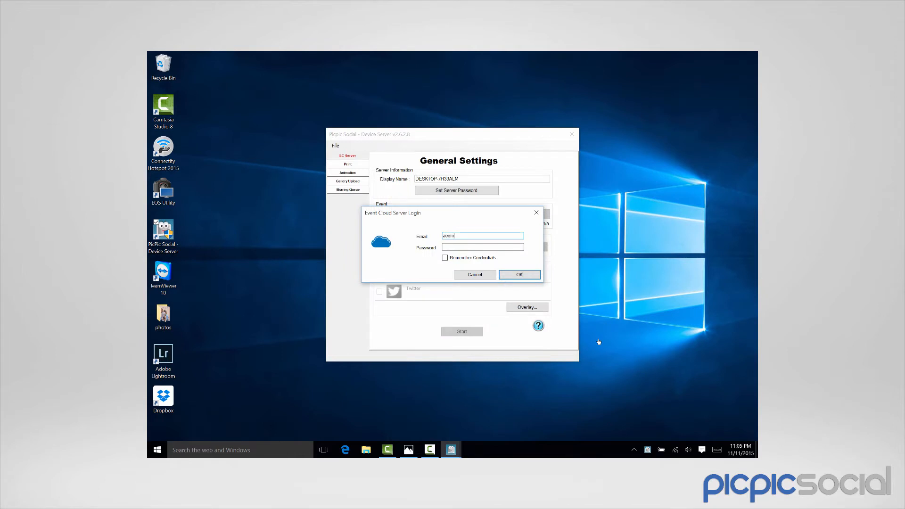
Sign in to Event Cloud with the corrected account e-mail and password, ticking Remember Credentials
key(BackSpace)
key(BackSpace)
key(Tab)
text(****)
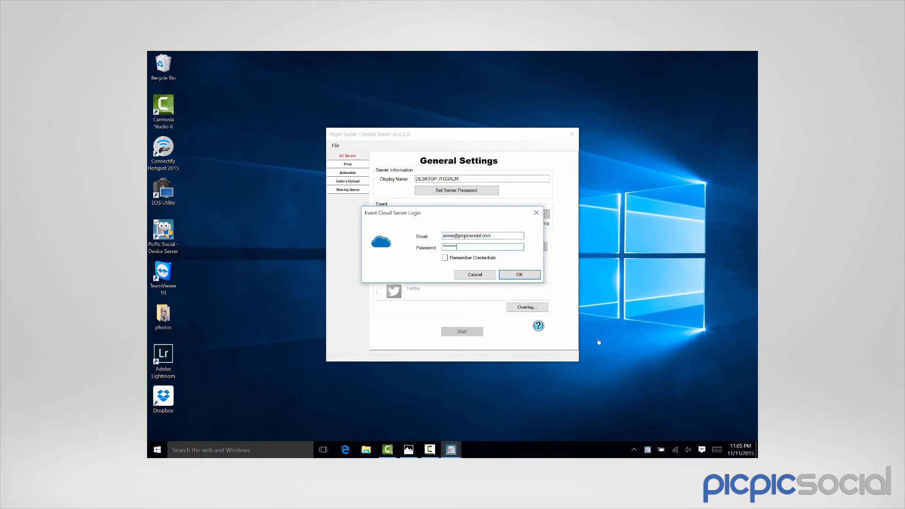
click(445, 258)
Submit the Event Cloud login, then enter a new server password and close its prompt
click(517, 274)
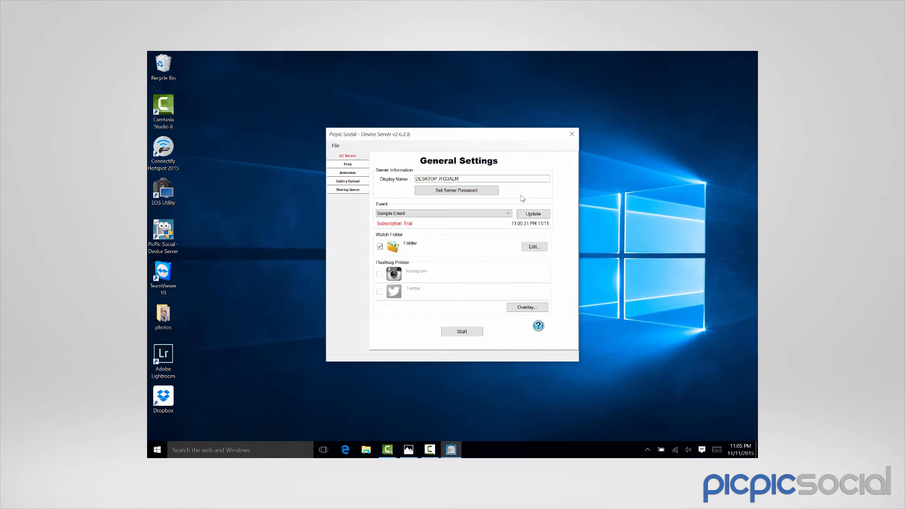
click(472, 190)
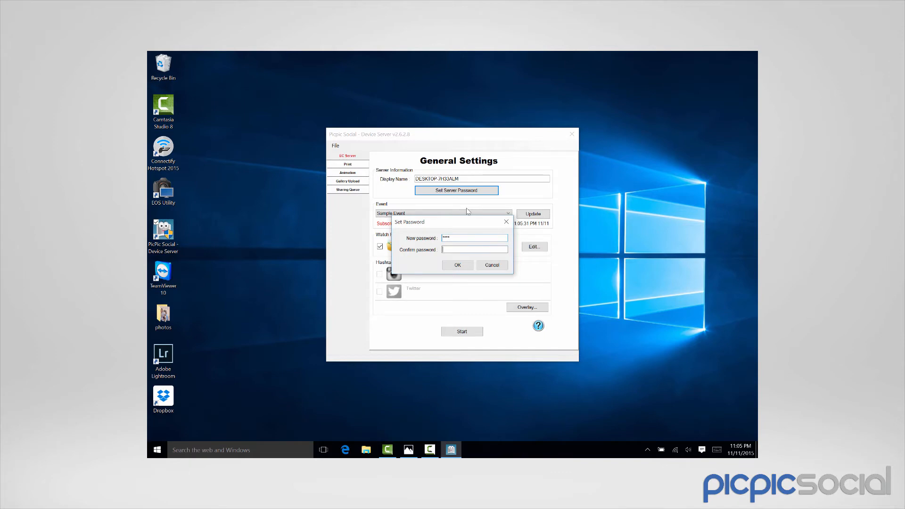
key(Return)
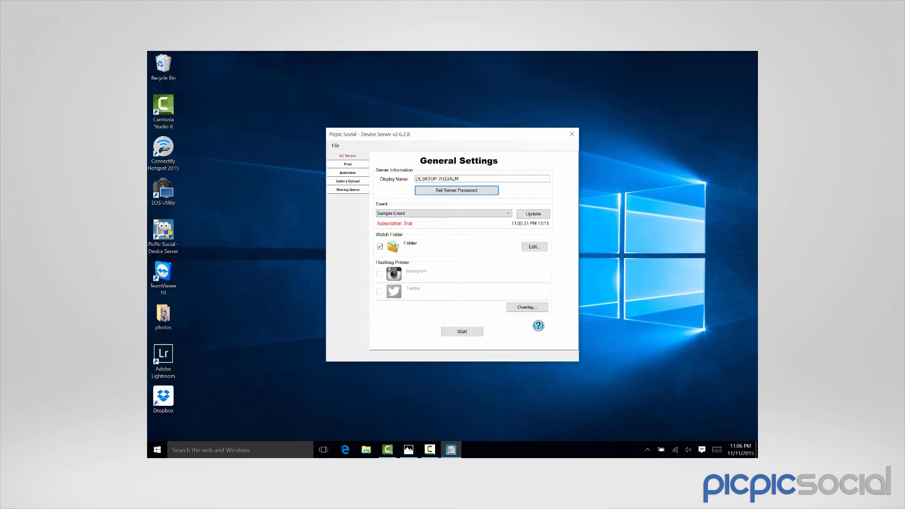
click(448, 213)
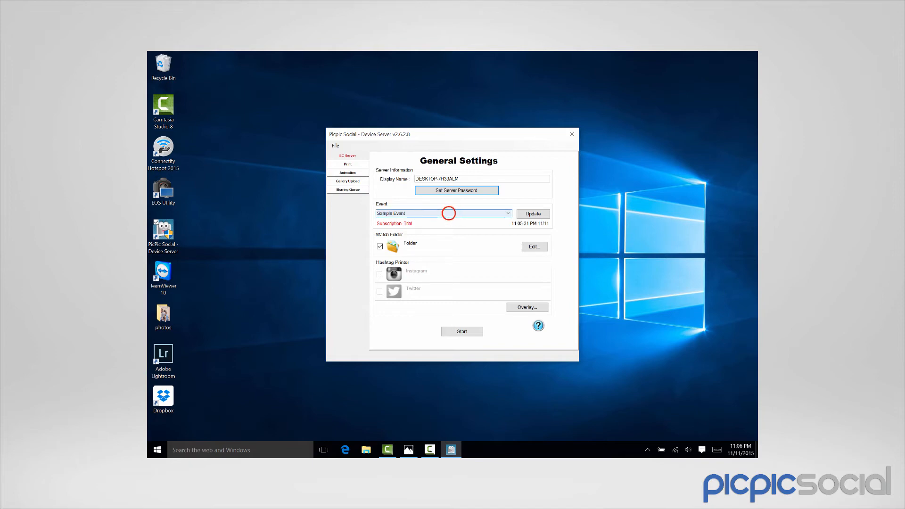
click(448, 213)
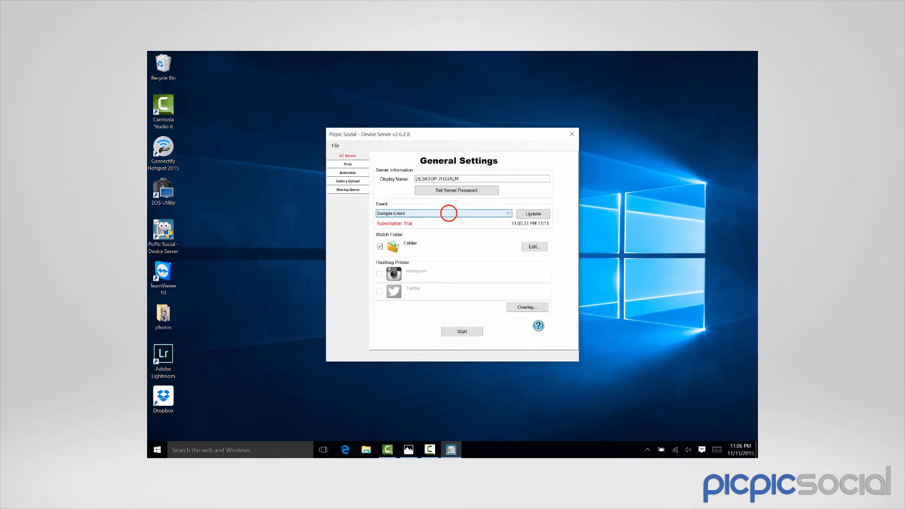
click(449, 213)
click(449, 213)
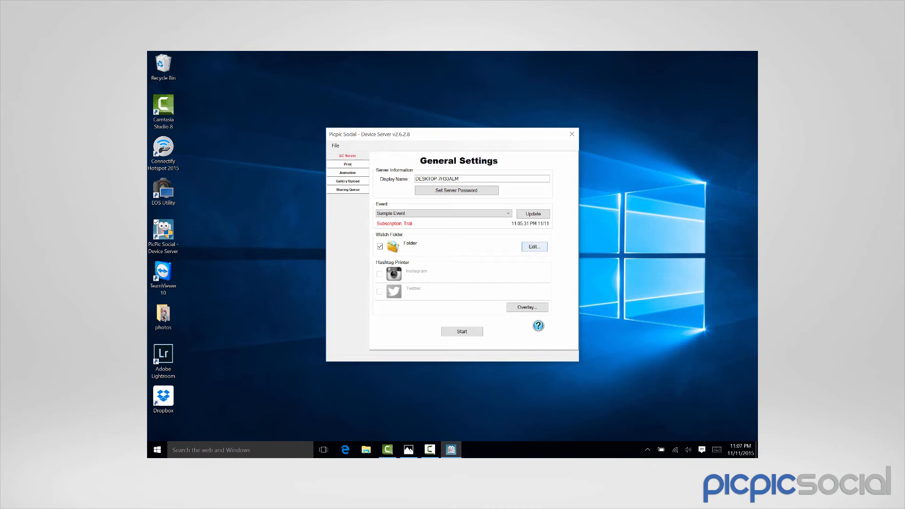
Set the Watch Folder to the photos folder on the Desktop and save the settings
click(532, 247)
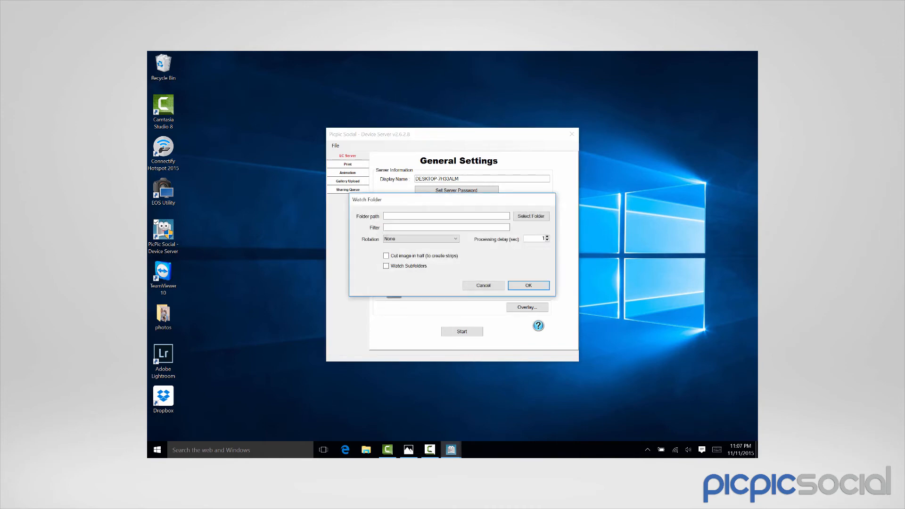
click(495, 215)
click(518, 217)
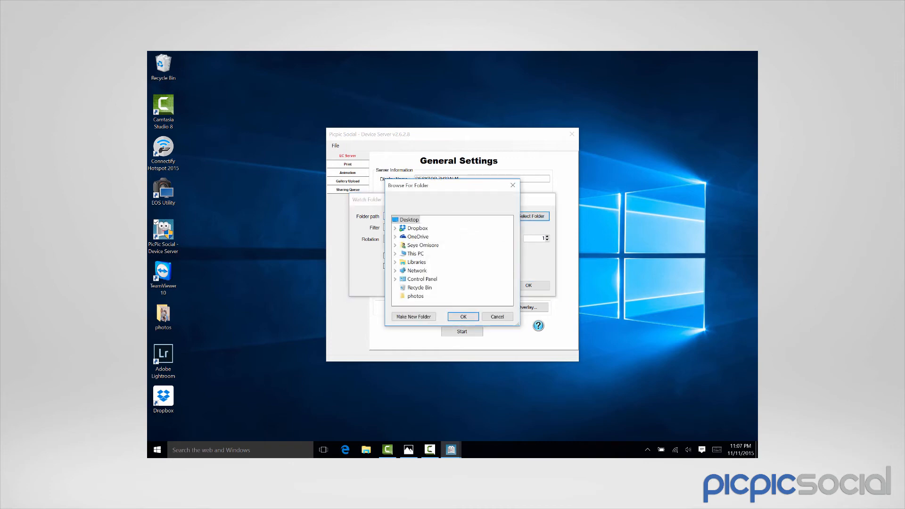
click(414, 296)
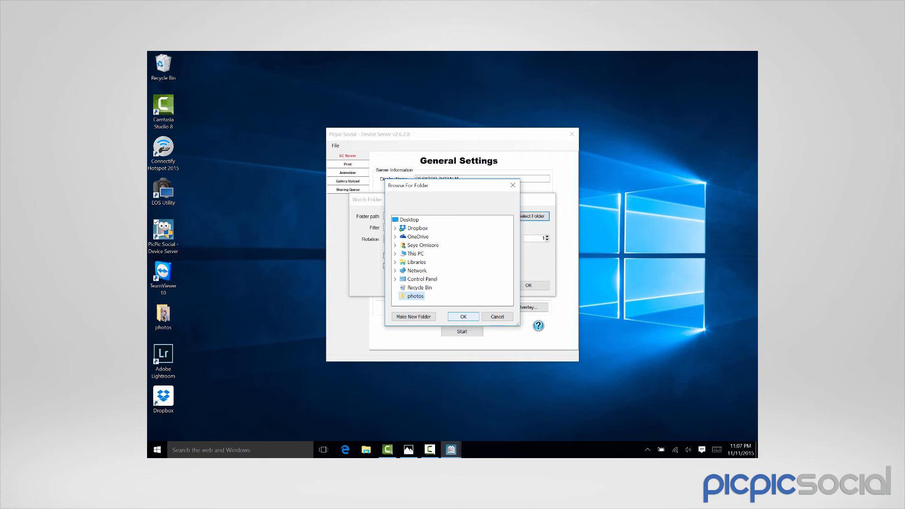
click(463, 316)
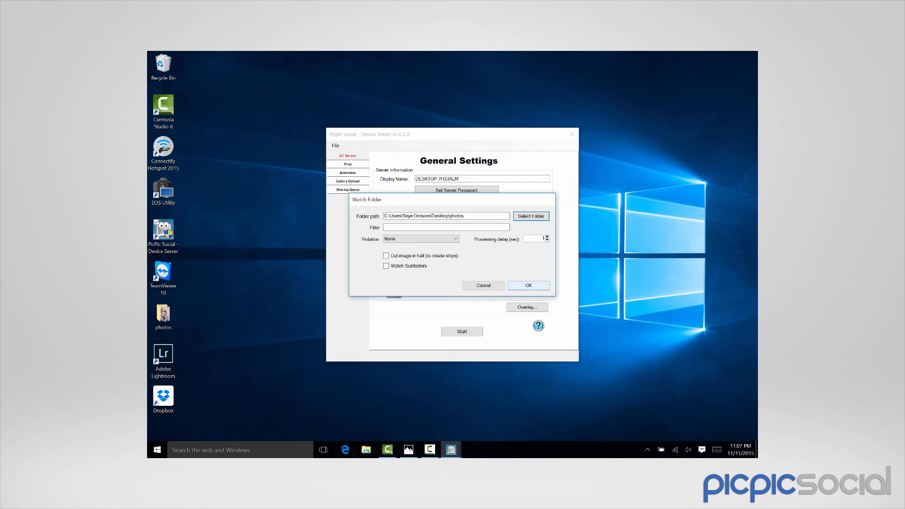
click(528, 285)
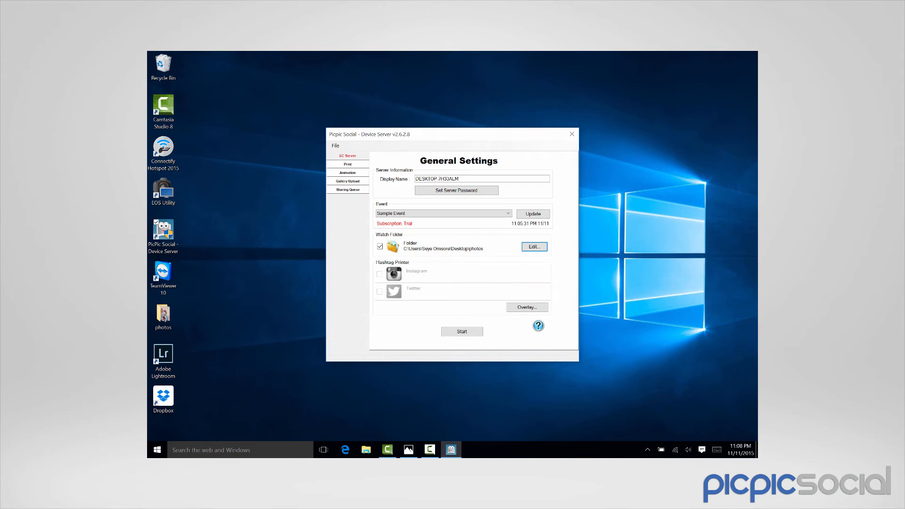
Start the device server, check the photos folder contents, and answer the existing-files upload prompt
click(461, 331)
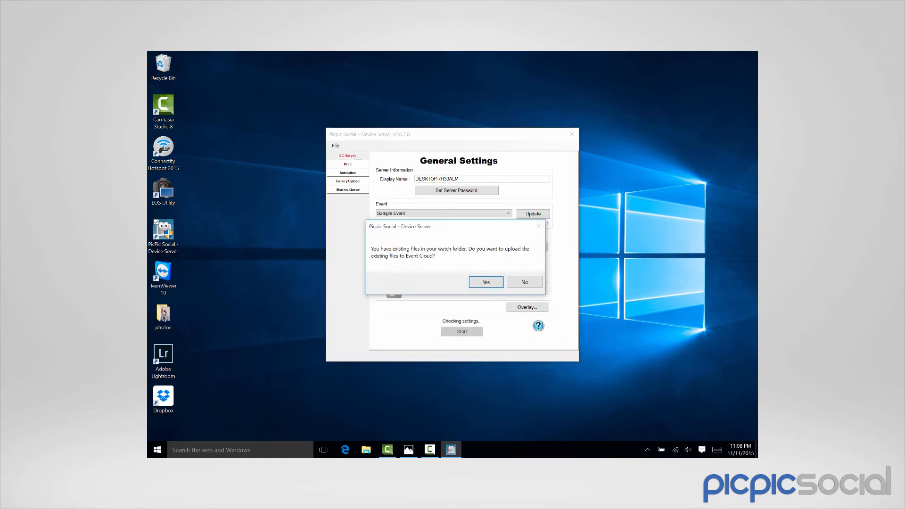
double_click(163, 315)
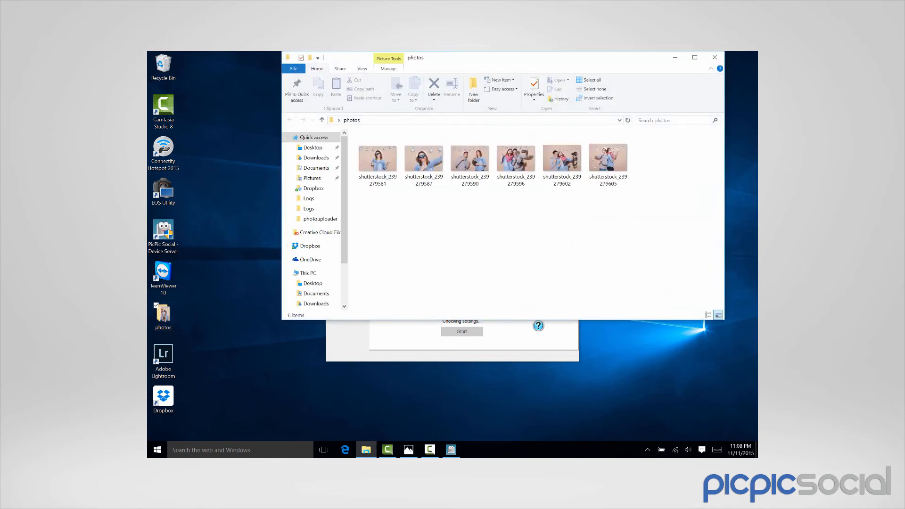
click(675, 57)
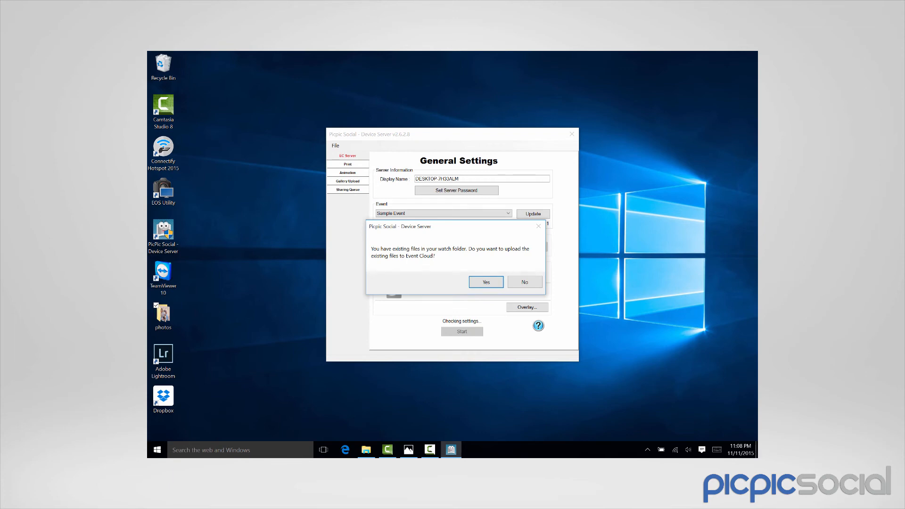
key(Return)
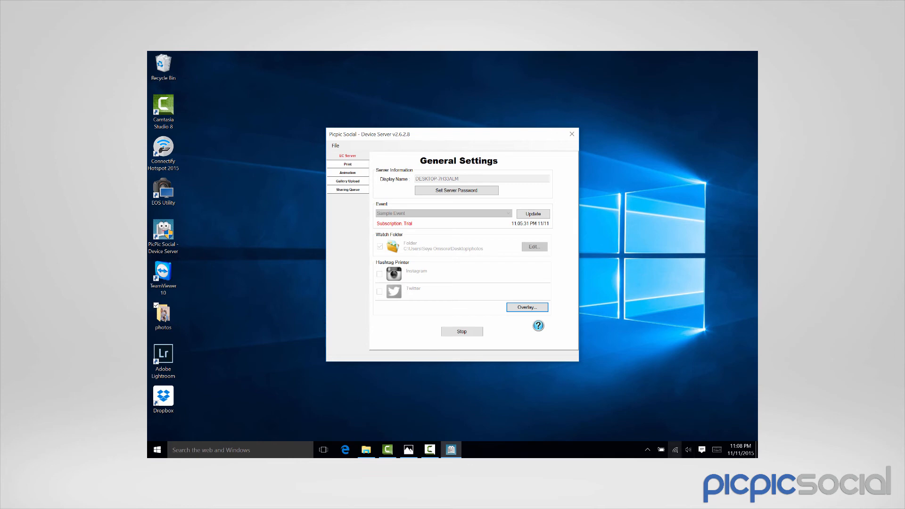
Check the network connection from the taskbar flyout, then bring up the Start menu
click(675, 450)
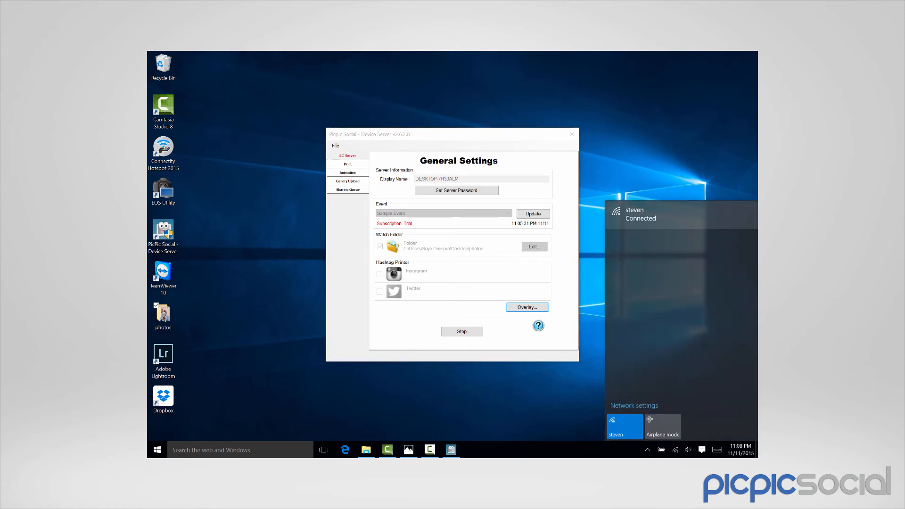
click(640, 185)
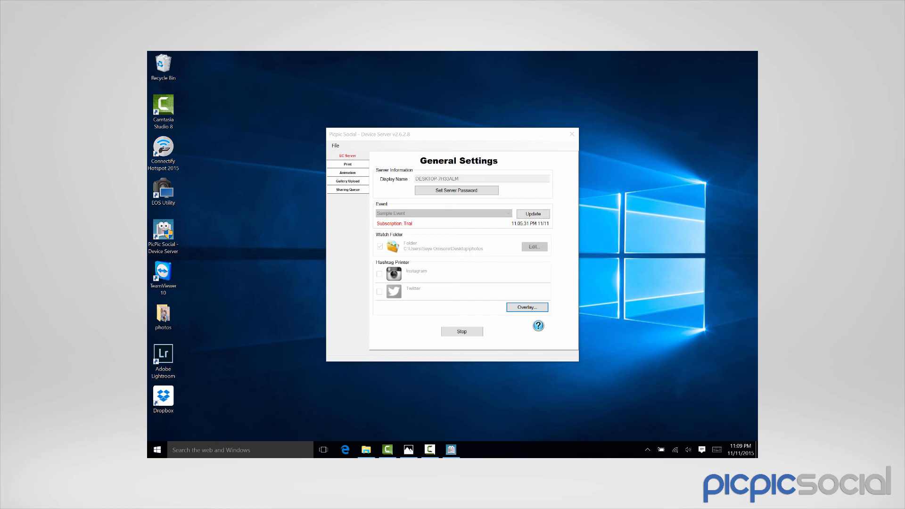
click(157, 450)
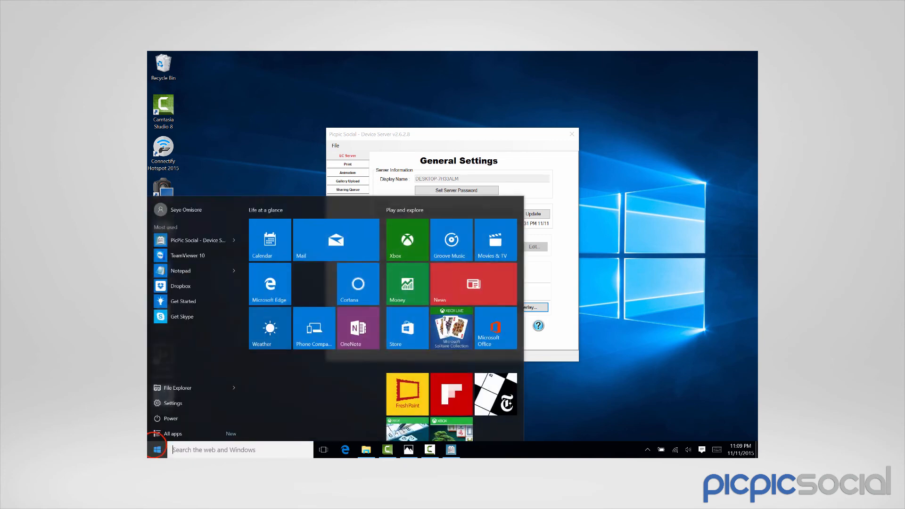
Search for Control Panel and go to System and Security > Windows Firewall
click(157, 449)
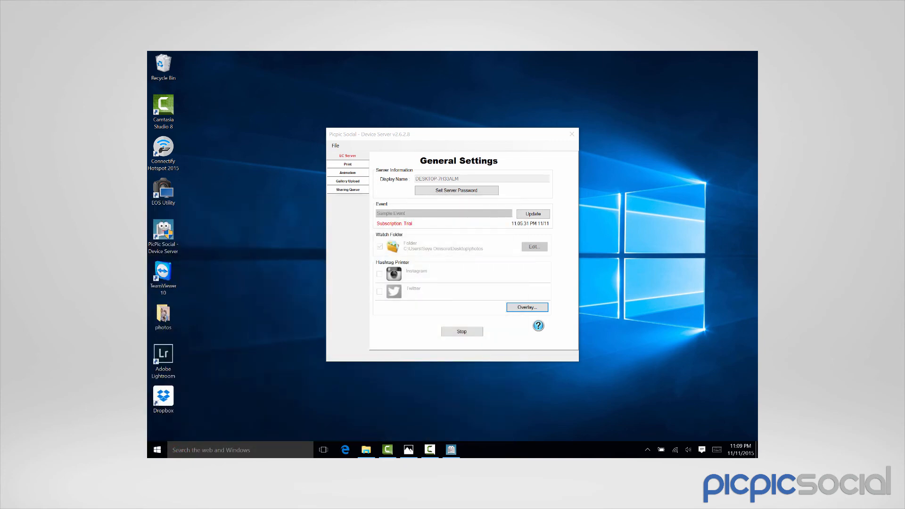
text(contro)
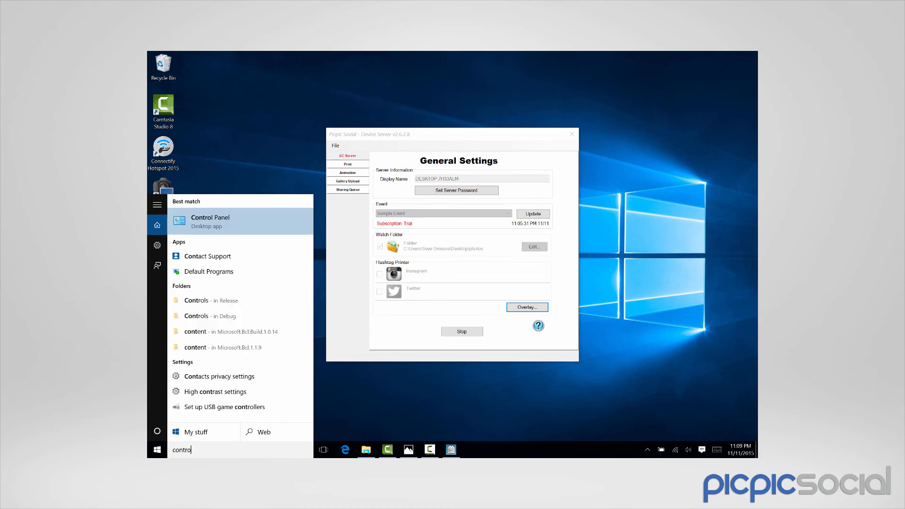
text(l panel)
click(242, 231)
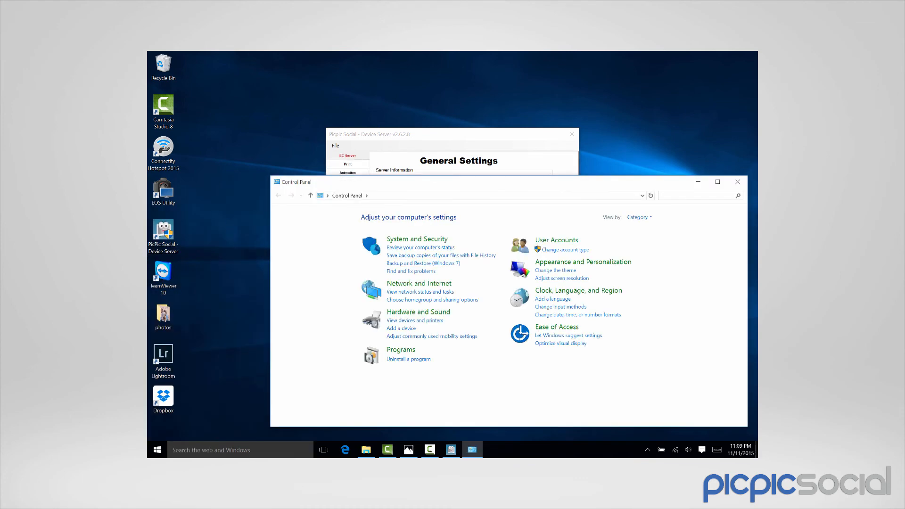
click(416, 236)
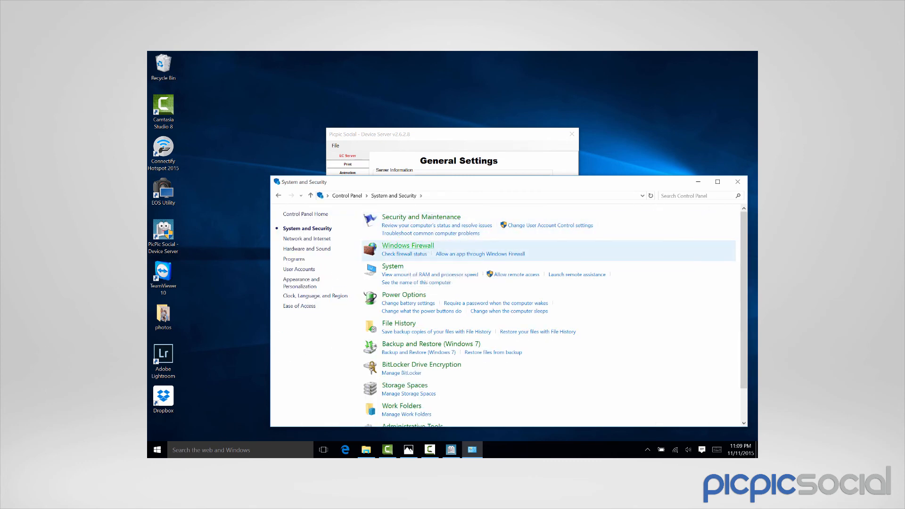
click(407, 245)
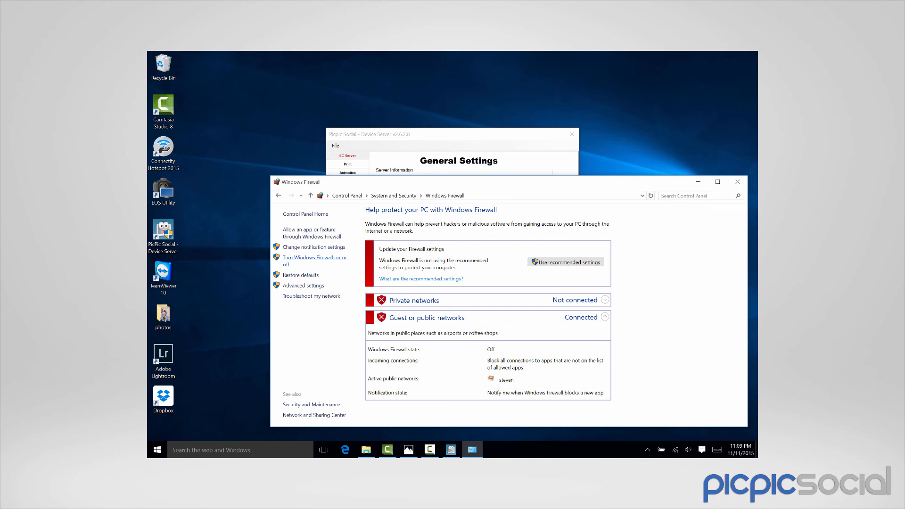
Turn Windows Firewall off for private and public networks, apply, and close the window
click(307, 258)
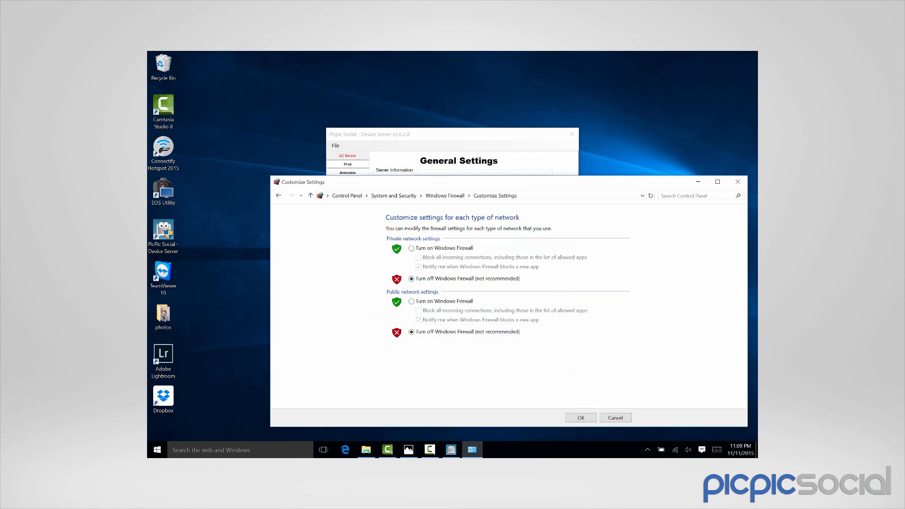
click(412, 332)
click(581, 418)
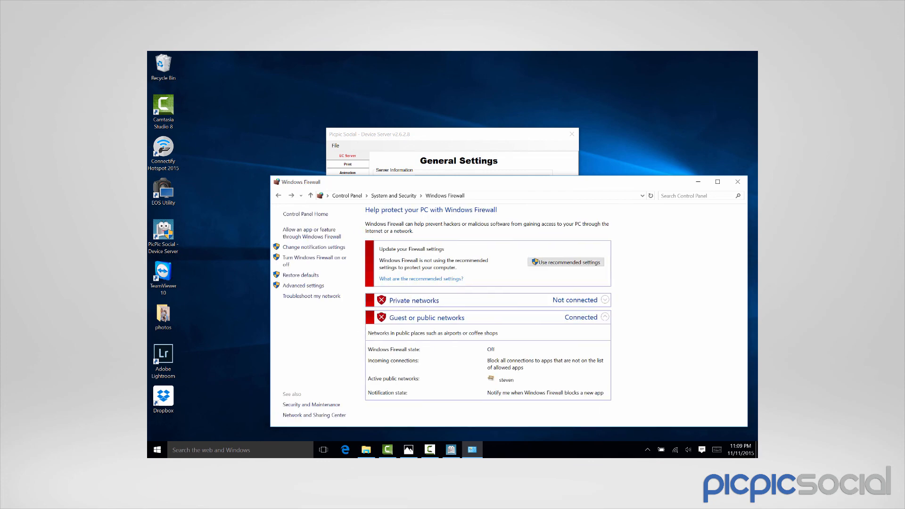
click(737, 182)
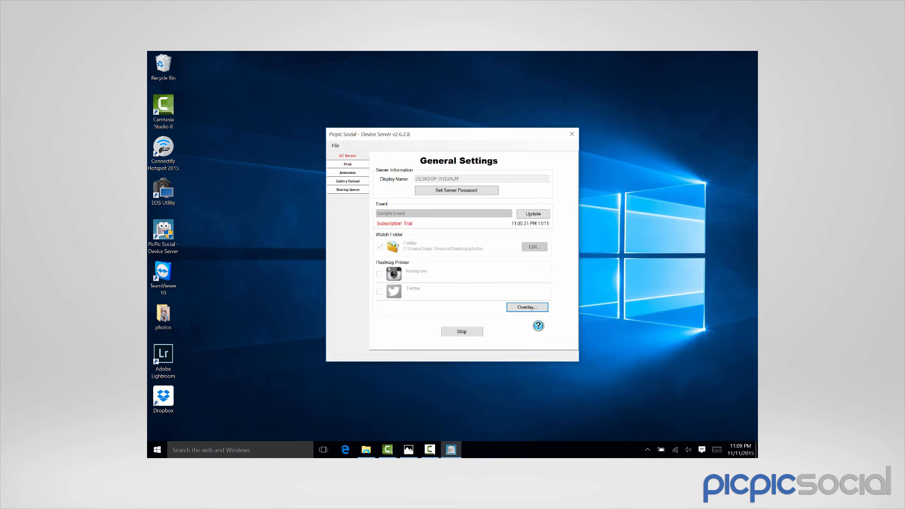